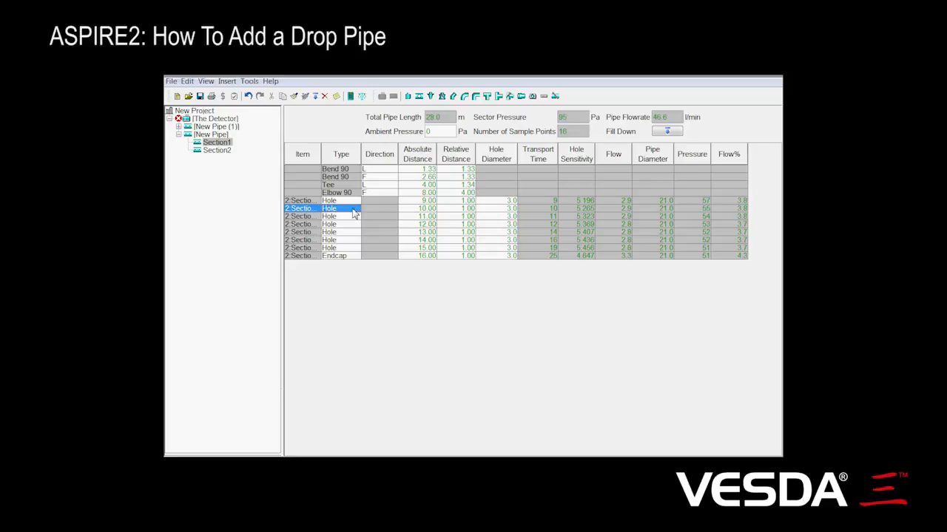
Change the hole at 10.00 m in Section1 to a Drop Pipe and open its new Section1.1.
left_click(354, 213)
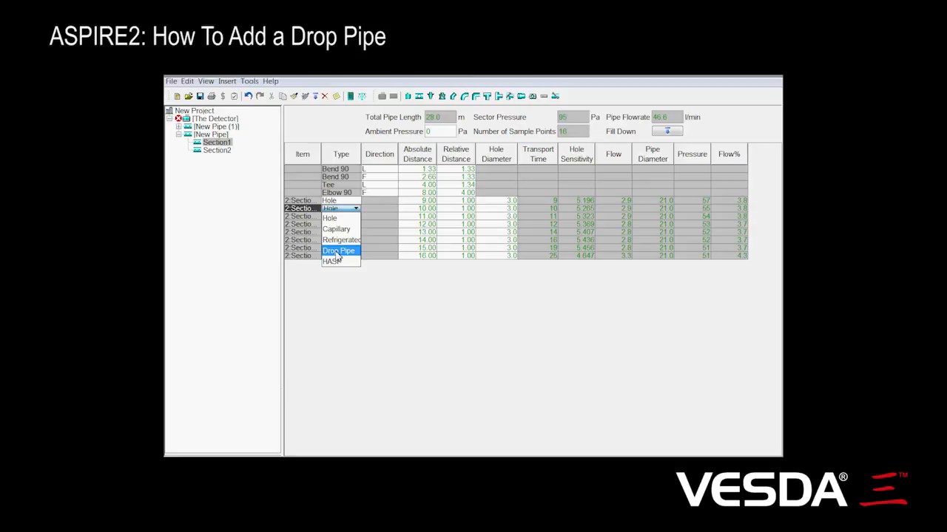
left_click(337, 252)
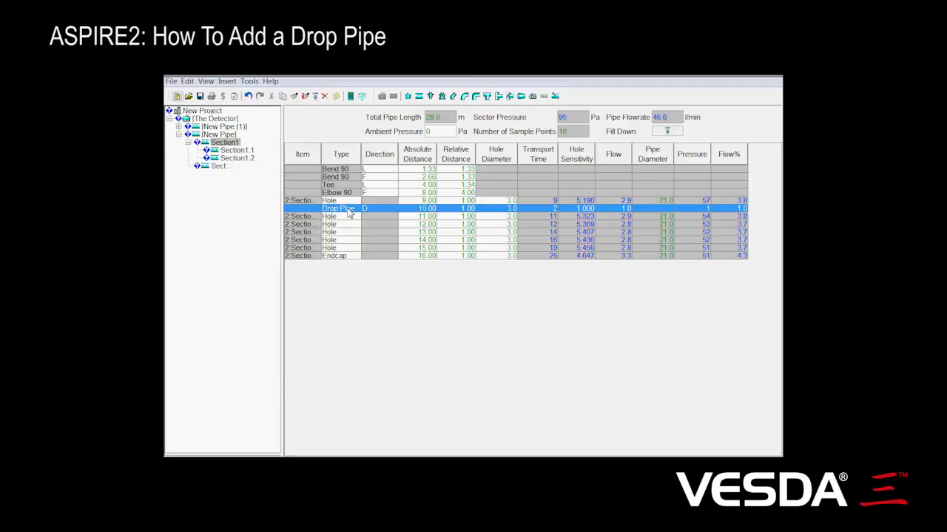
left_click(235, 151)
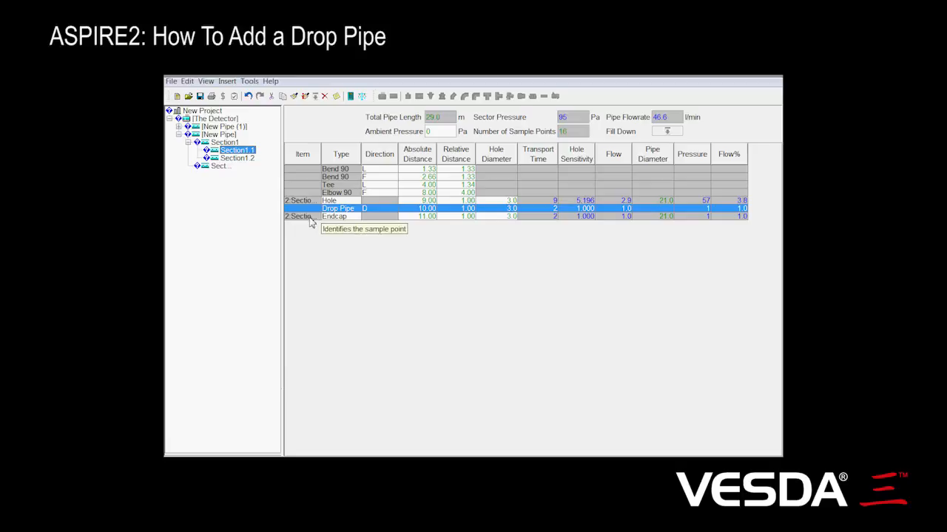
Insert an extra sampling hole before the endcap in Section1.1 and check the parent Section1.
left_click(311, 218)
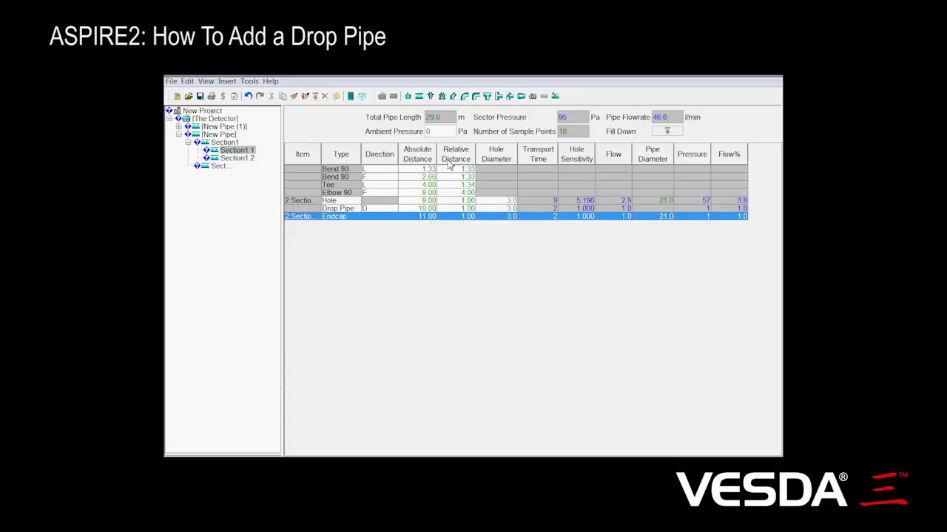
left_click(419, 99)
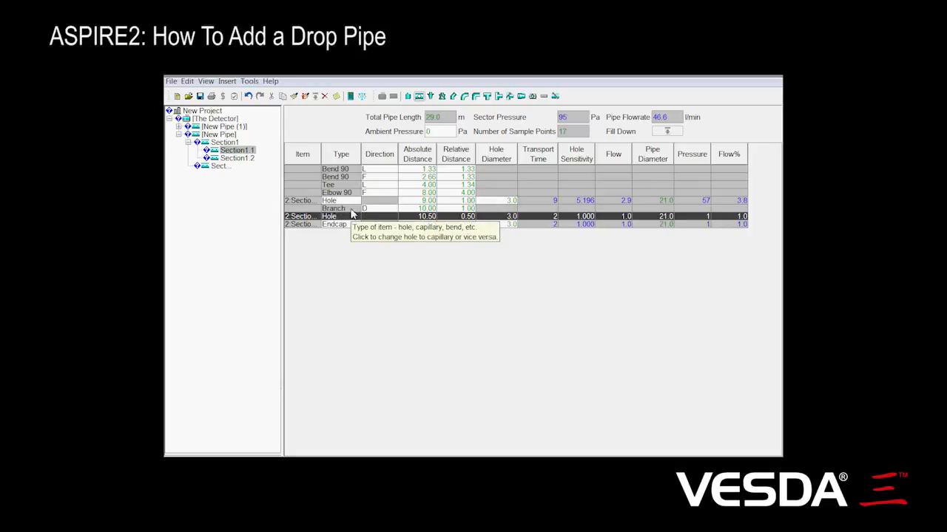
left_click(218, 143)
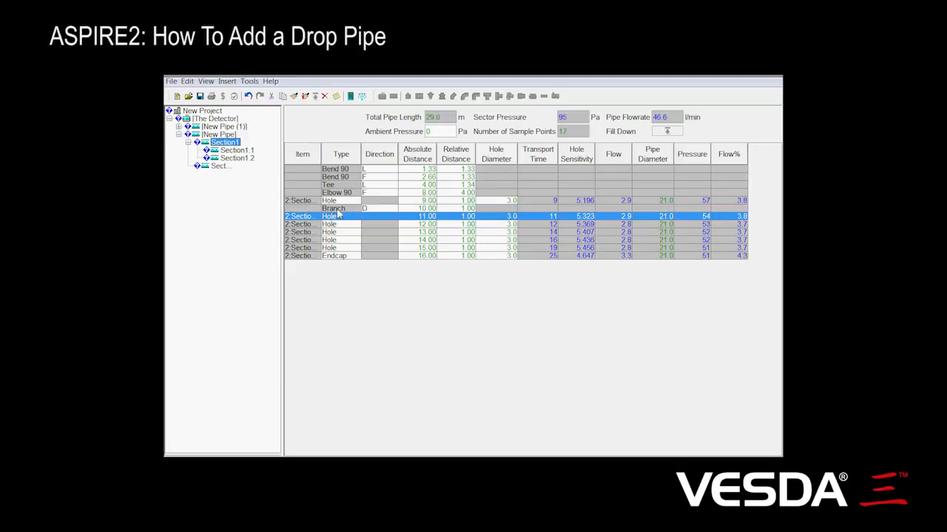
Delete the extra hole at 10.50 m from Section1.1, keeping the section itself.
left_click(235, 151)
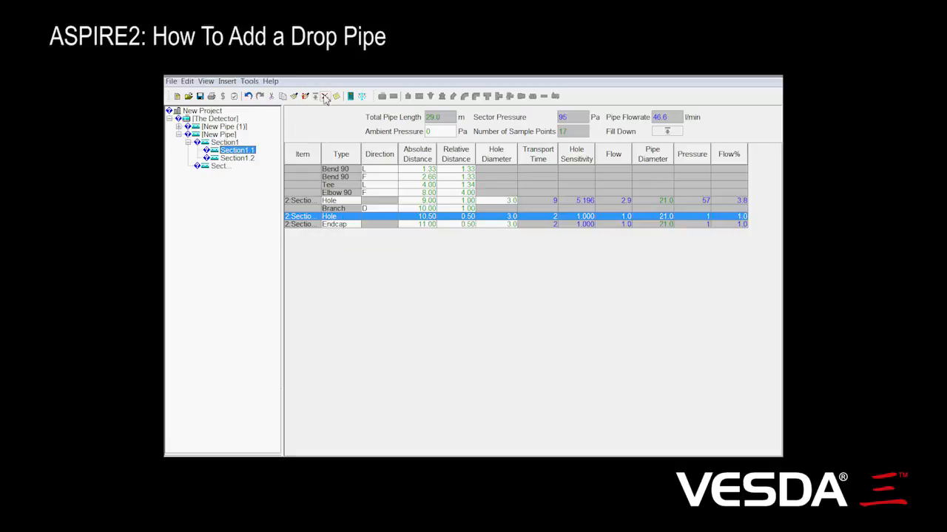
left_click(324, 96)
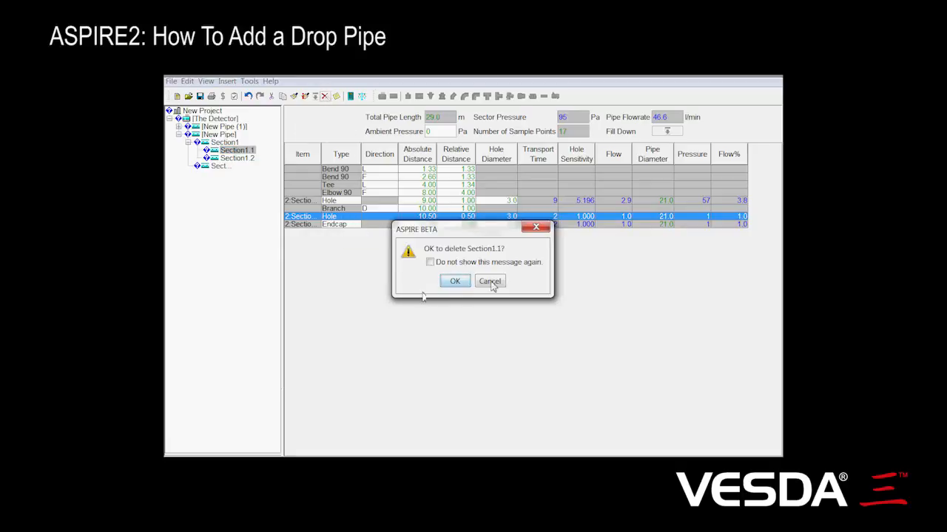
left_click(495, 283)
left_click(338, 219)
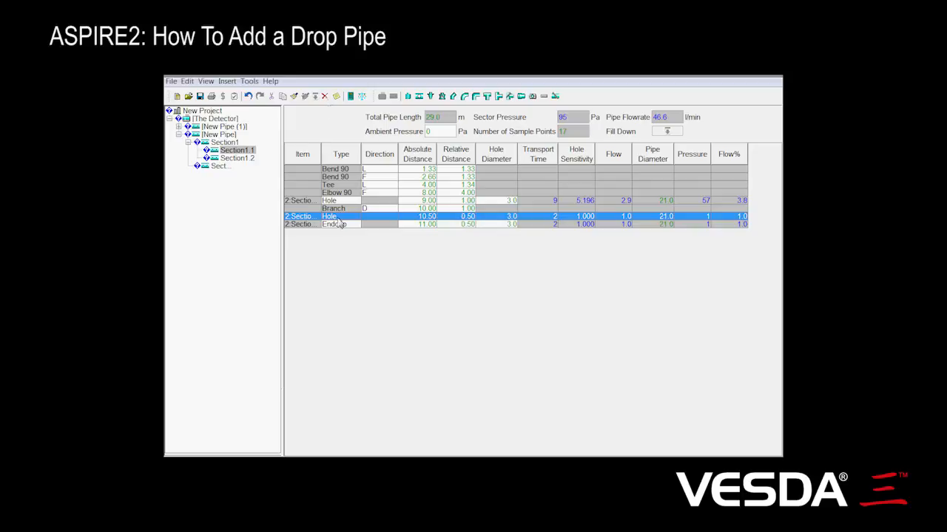
left_click(326, 97)
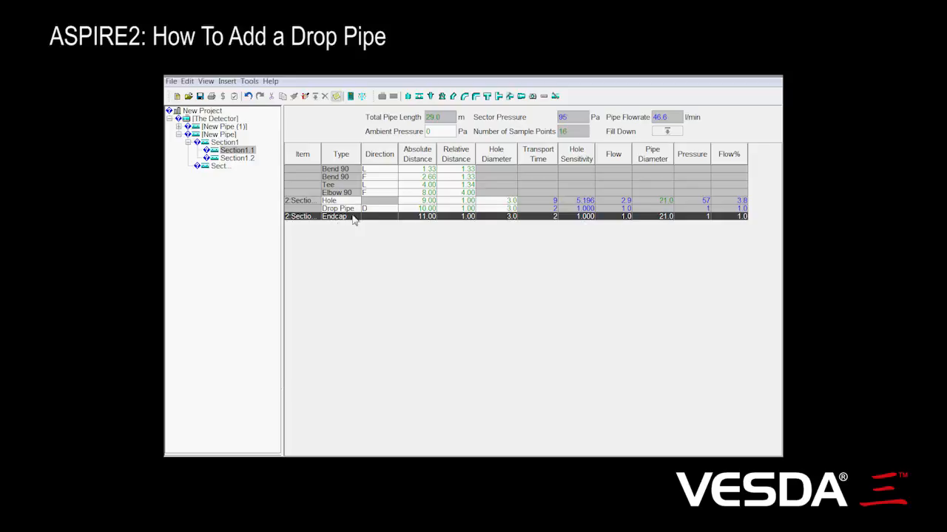
Insert a Bend 90 before the endcap in Section1.1 and set the endcap's hole diameter to 2.5 mm.
left_click(465, 98)
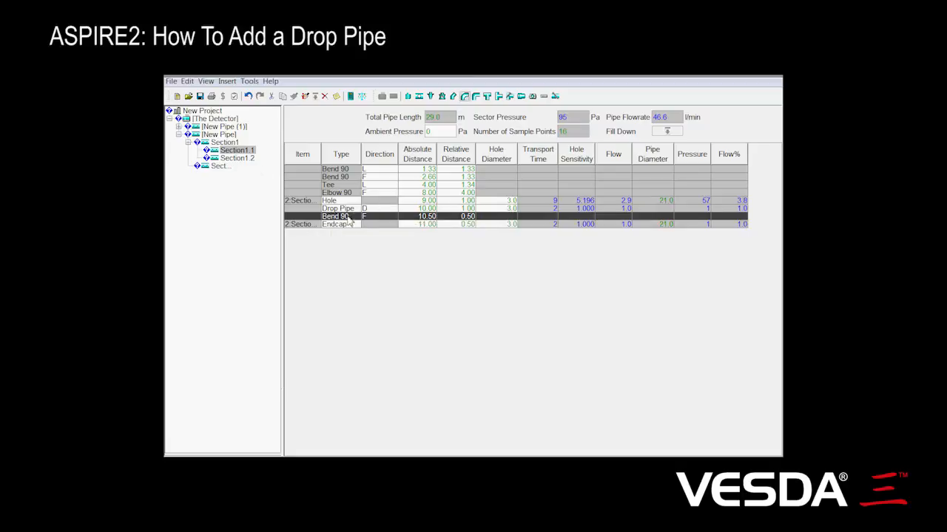
left_click(505, 226)
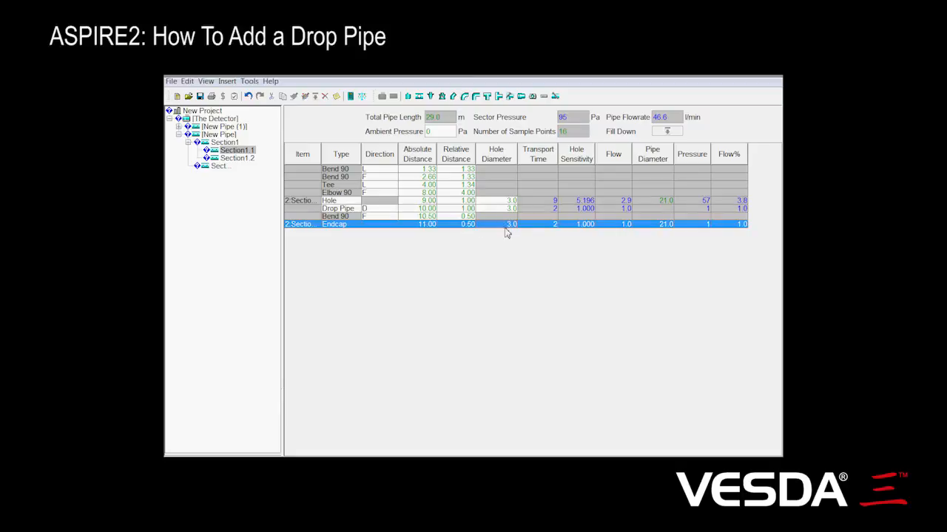
left_click(508, 228)
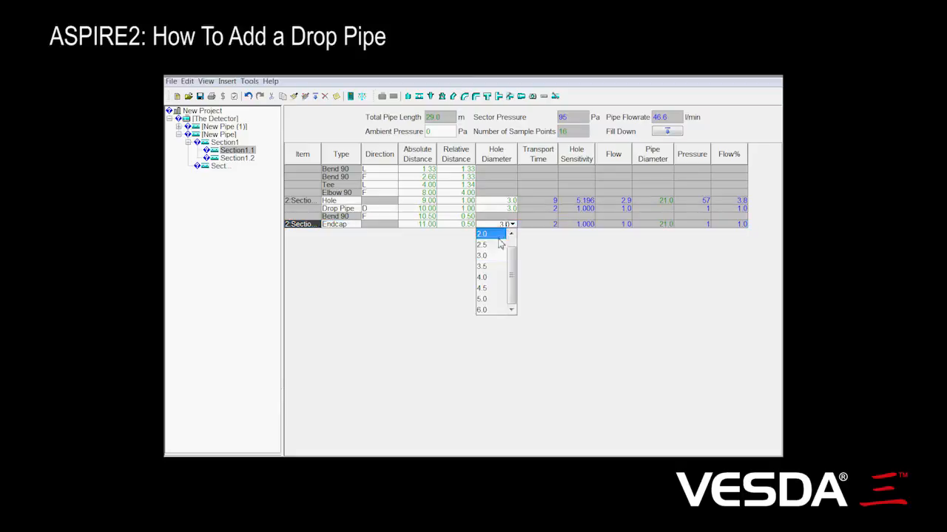
left_click(496, 250)
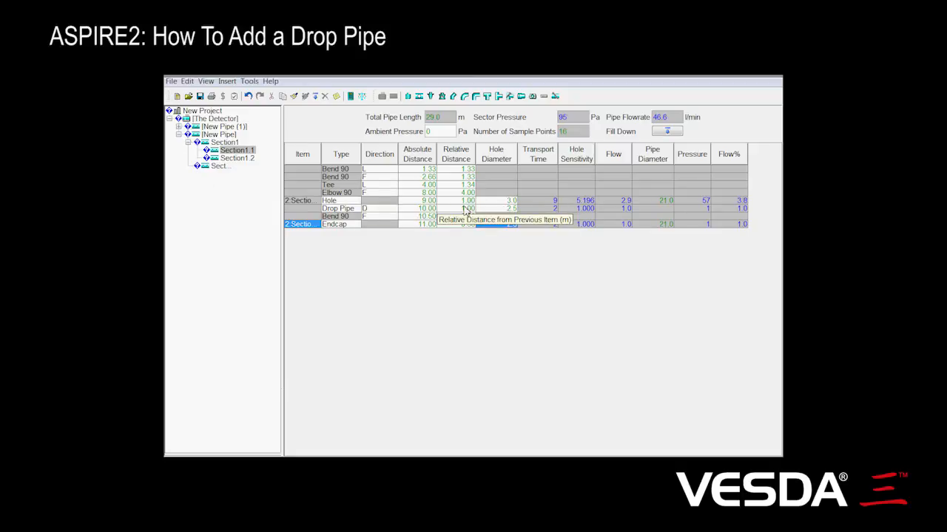
left_click(492, 224)
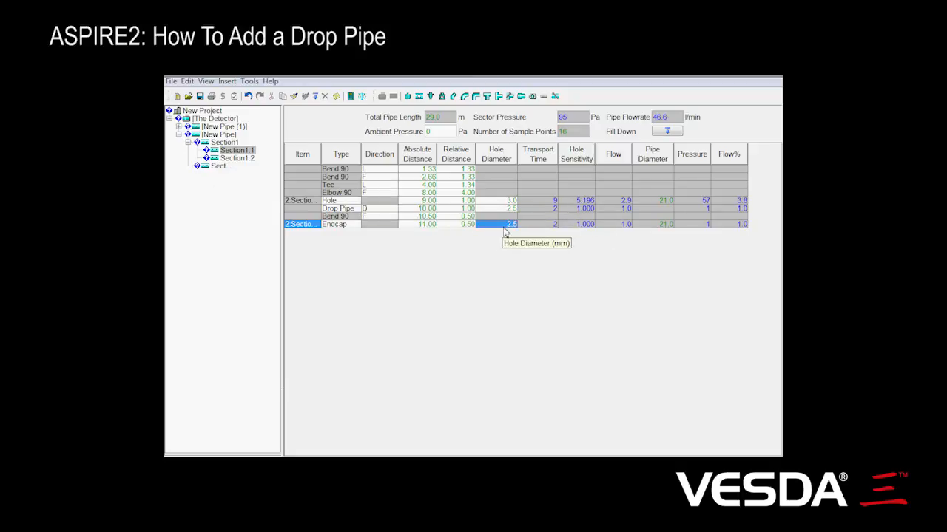
Switch the 10.00 m drop pipe in Section1 to Capillary and back to Drop Pipe.
left_click(223, 144)
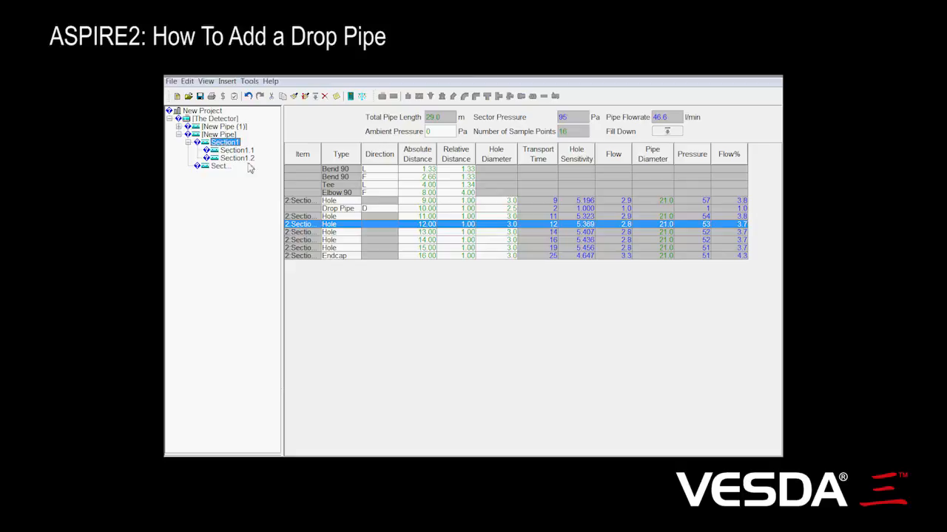
left_click(329, 209)
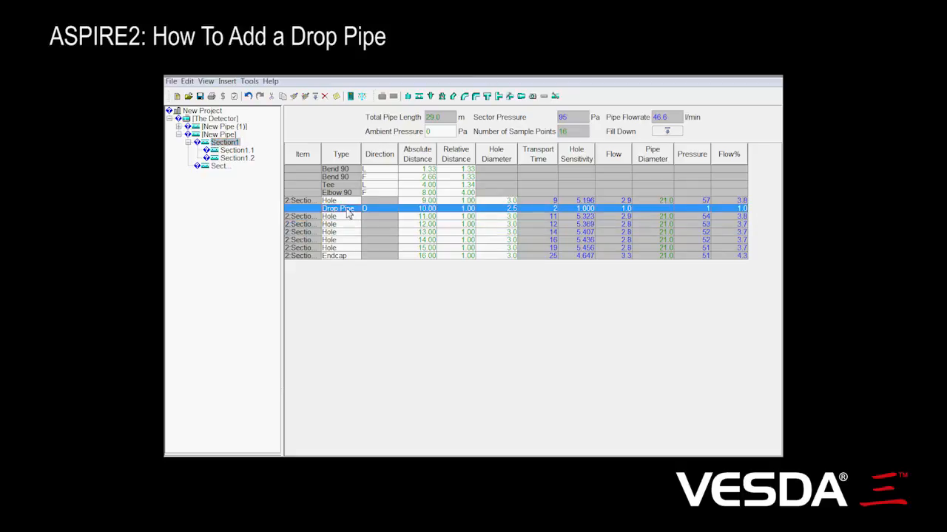
left_click(349, 210)
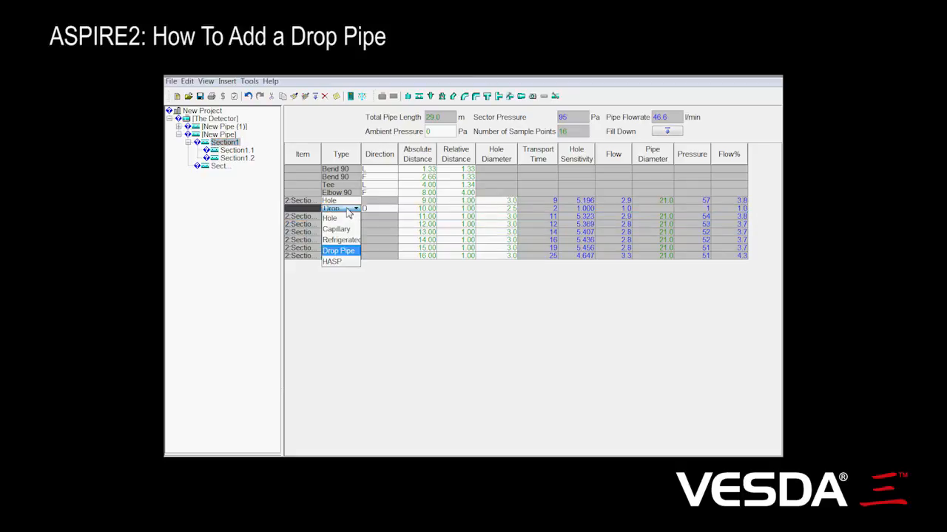
left_click(344, 230)
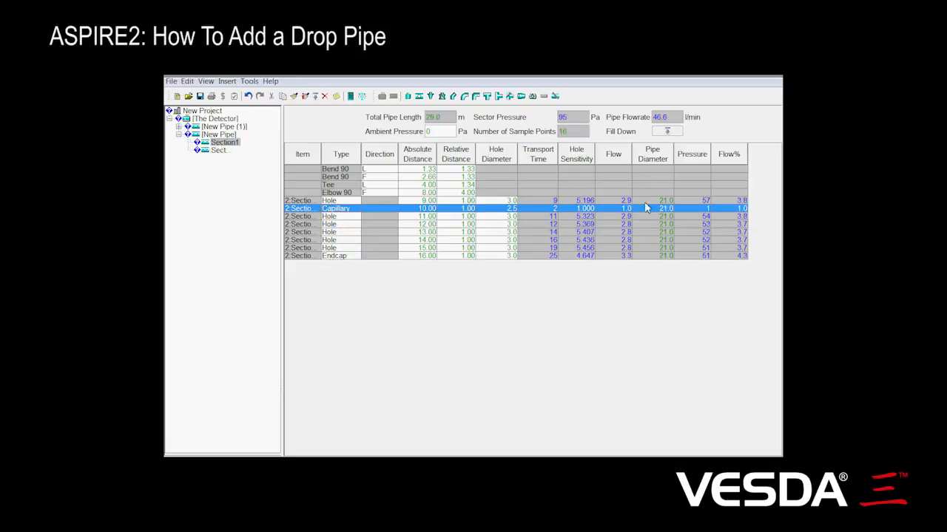
left_click(332, 211)
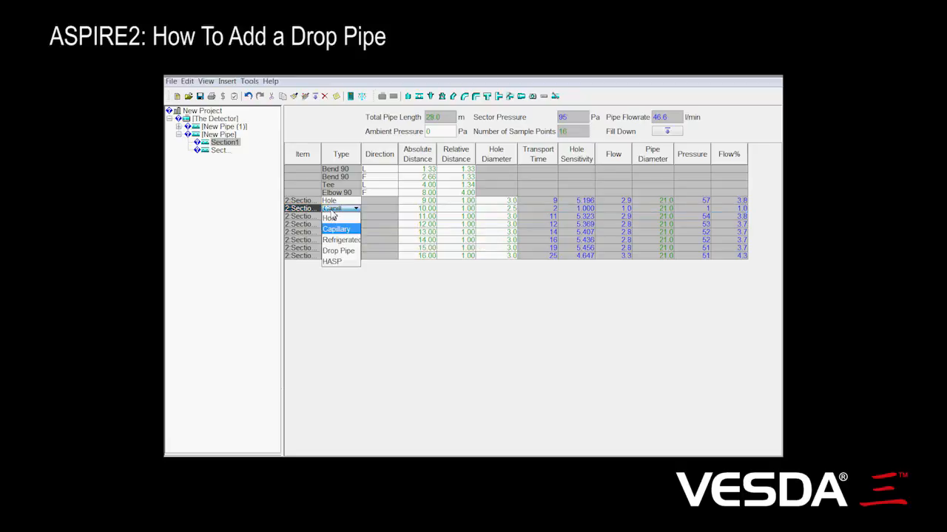
left_click(338, 252)
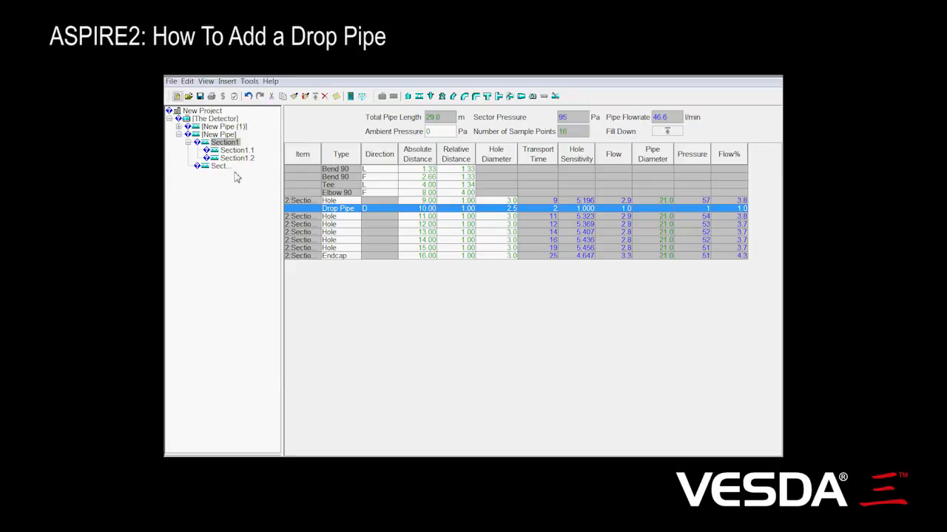
Show the graphical pipe preview, enlarge its pane, and turn on Auto Frame with the detector selected.
left_click(205, 82)
left_click(235, 124)
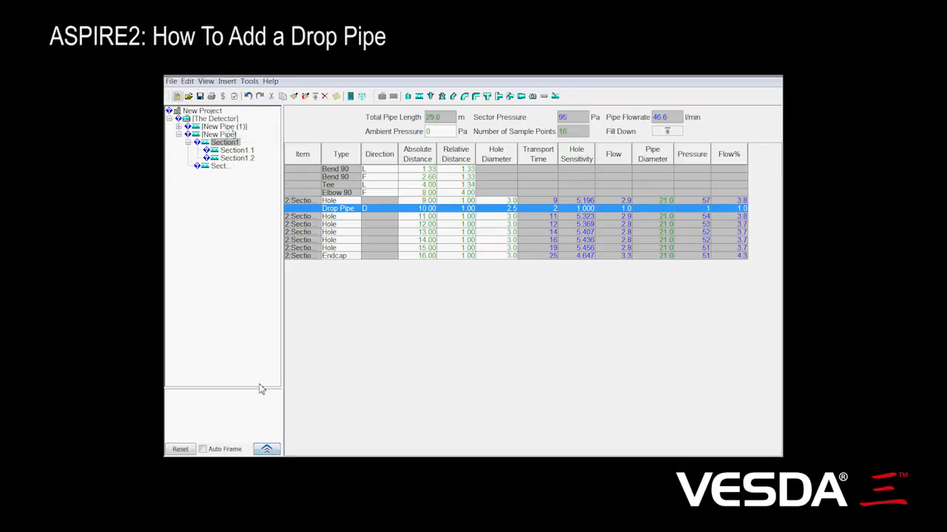
left_click_drag(259, 390, 255, 323)
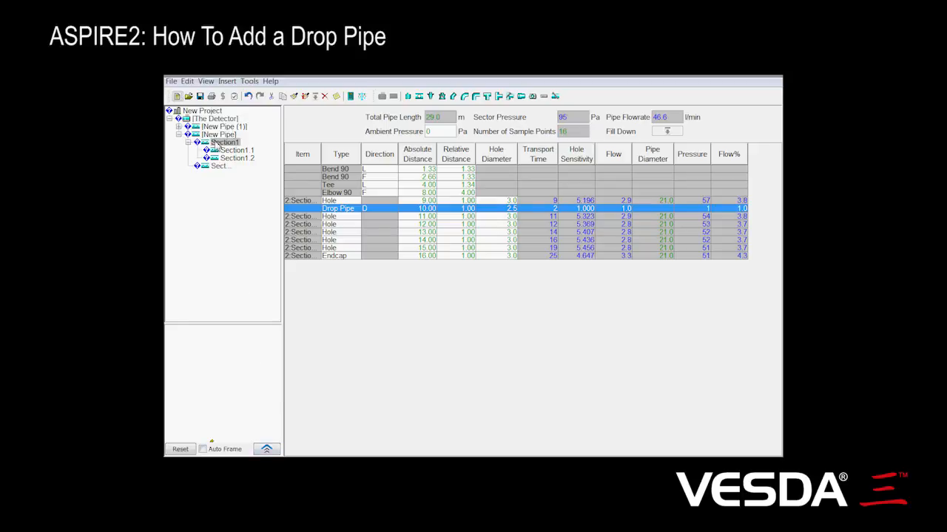
left_click(219, 134)
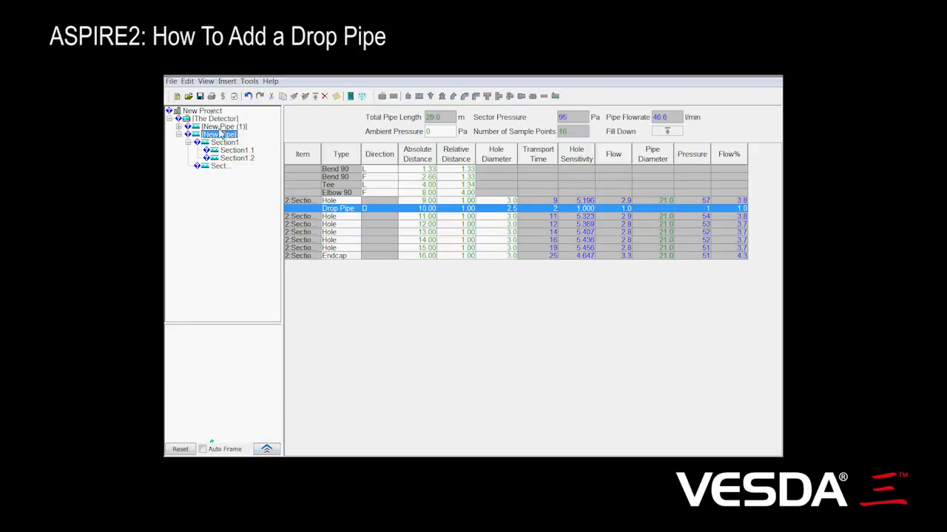
left_click(220, 120)
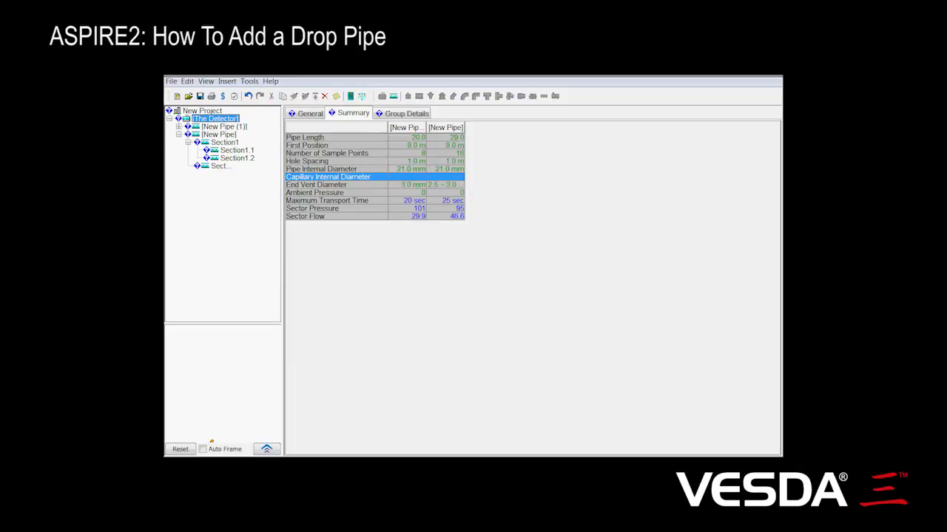
left_click(202, 448)
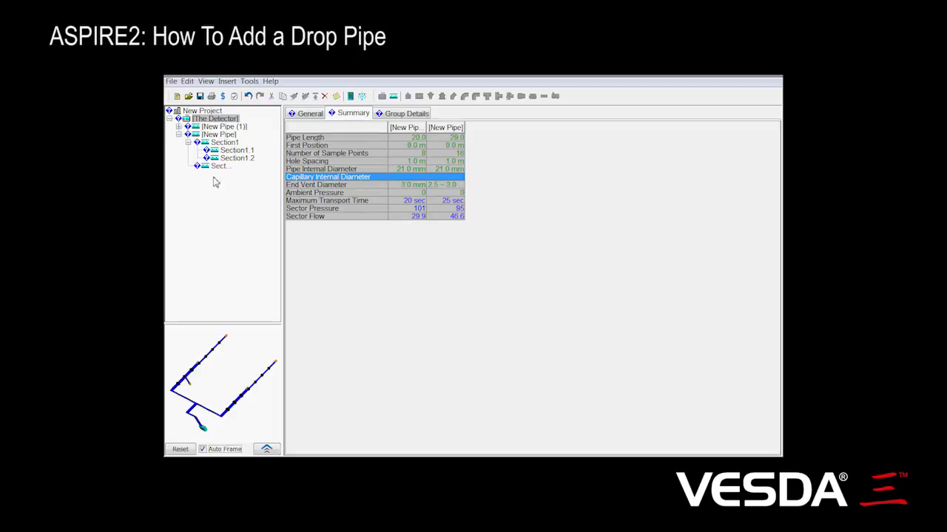
Change the hole at 12.00 m in [New Pipe] to a Drop Pipe.
left_click(218, 134)
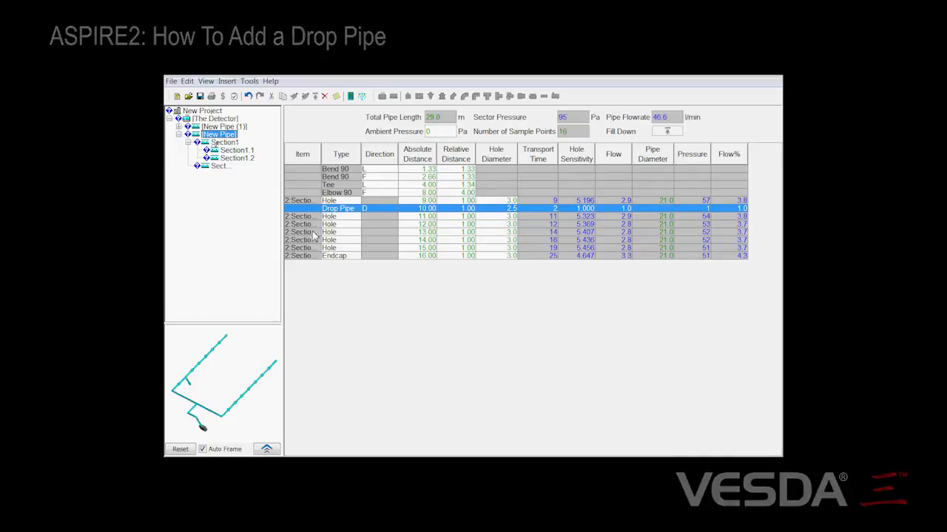
left_click(337, 225)
left_click(354, 226)
left_click(355, 225)
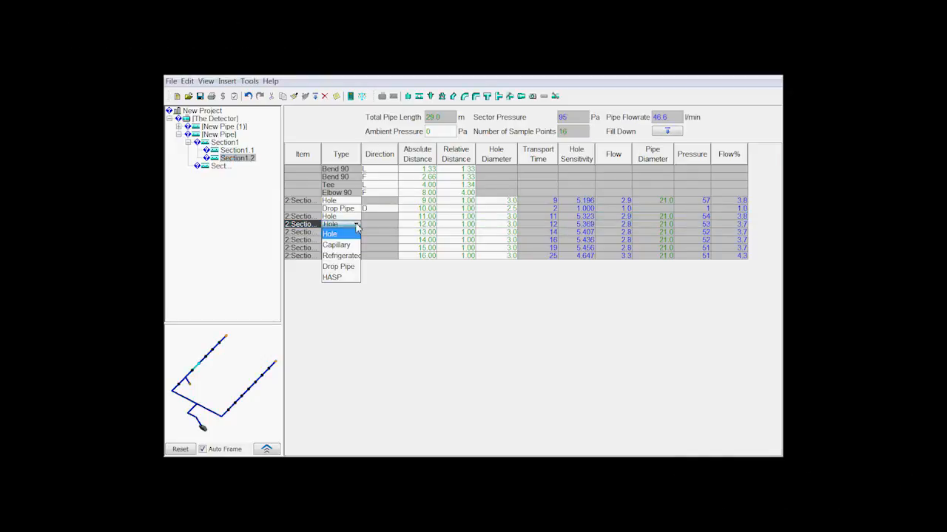
left_click(349, 267)
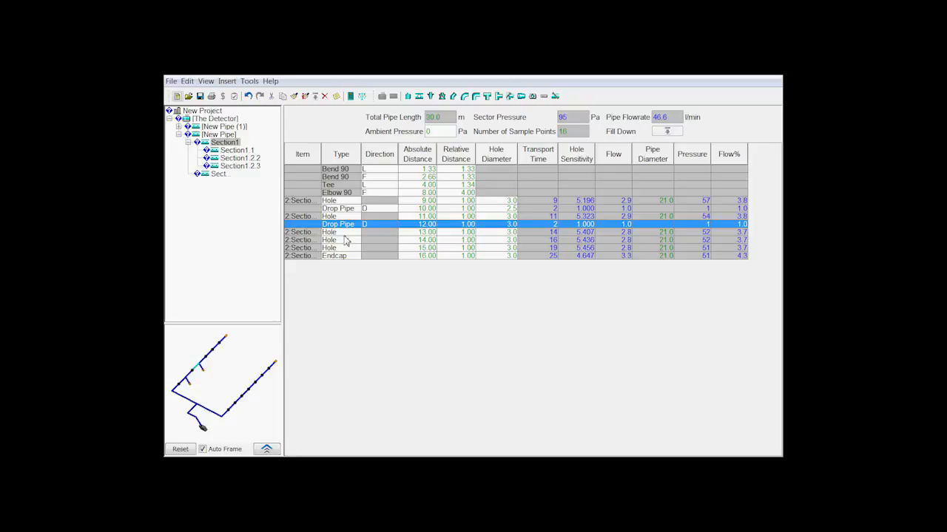
Fill the Drop Pipe type down from the 12.00 m item to the holes at 13.00 m and 14.00 m.
left_click(346, 226)
left_click(346, 233)
left_click(346, 226)
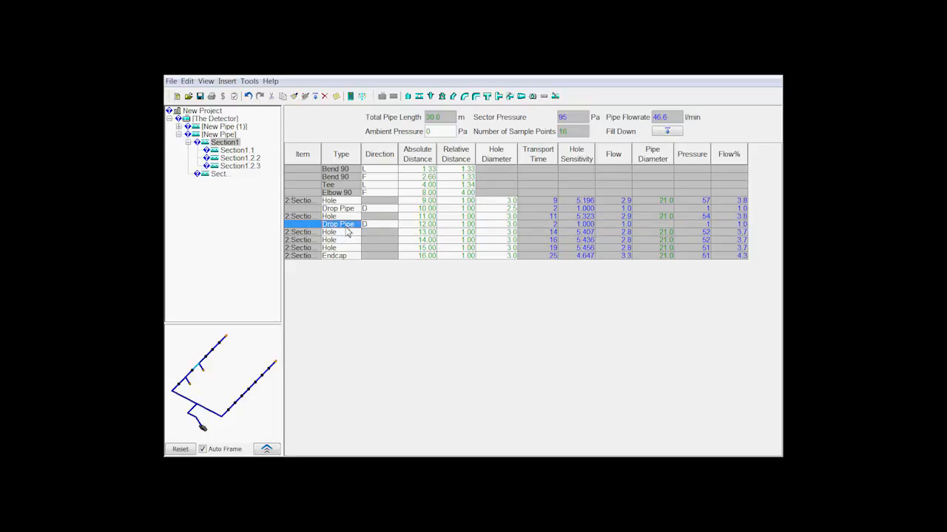
left_click(352, 241, "shift")
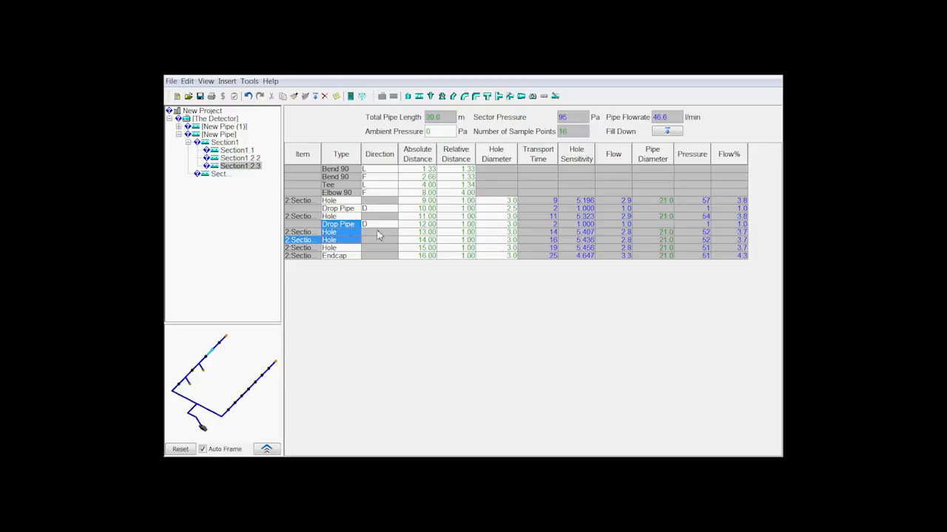
left_click(666, 131)
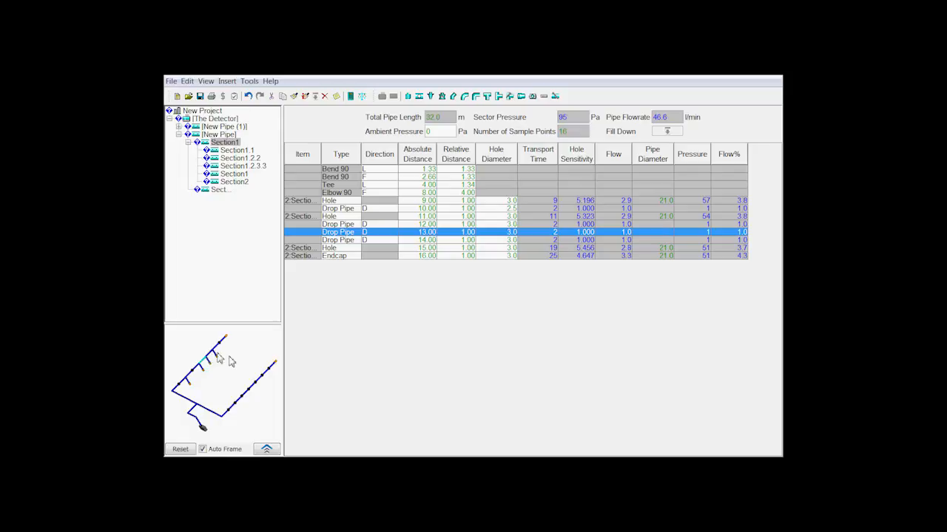
Change the drop pipe at 14.00 m back to a Hole.
left_click(351, 241)
left_click(354, 241)
left_click(354, 249)
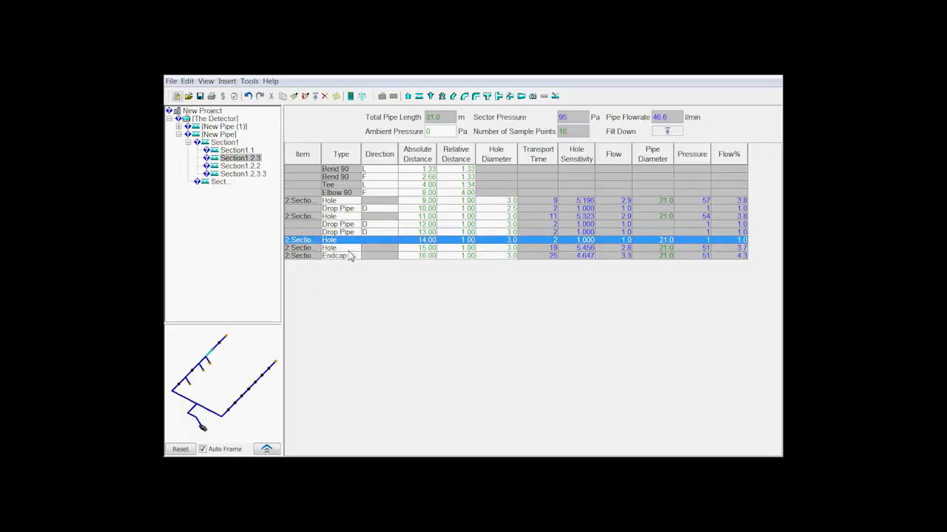
Set the type of the sampling point at 14.00 m to Capillary.
left_click(354, 243)
left_click(354, 242)
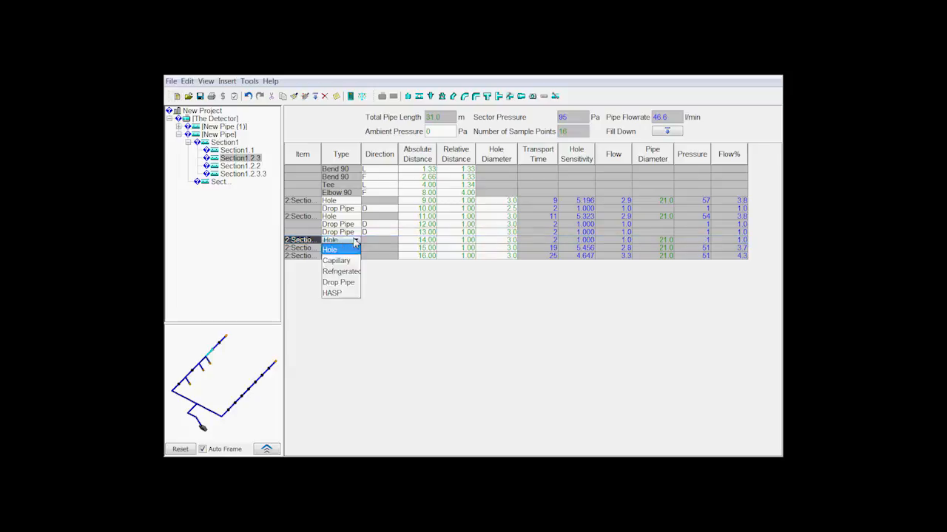
left_click(350, 262)
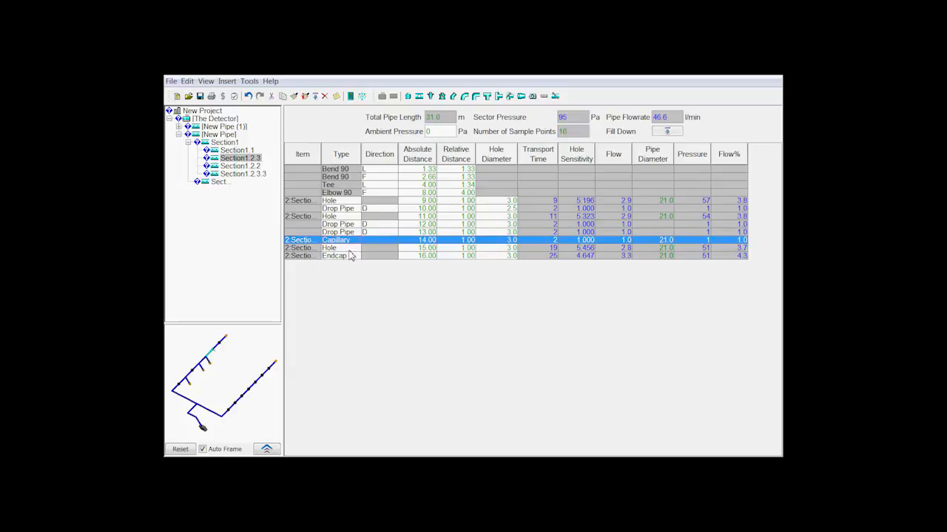
Set the endcap usage of [The Detector] to Use Endcaps to reduce Transport Time.
left_click(338, 208)
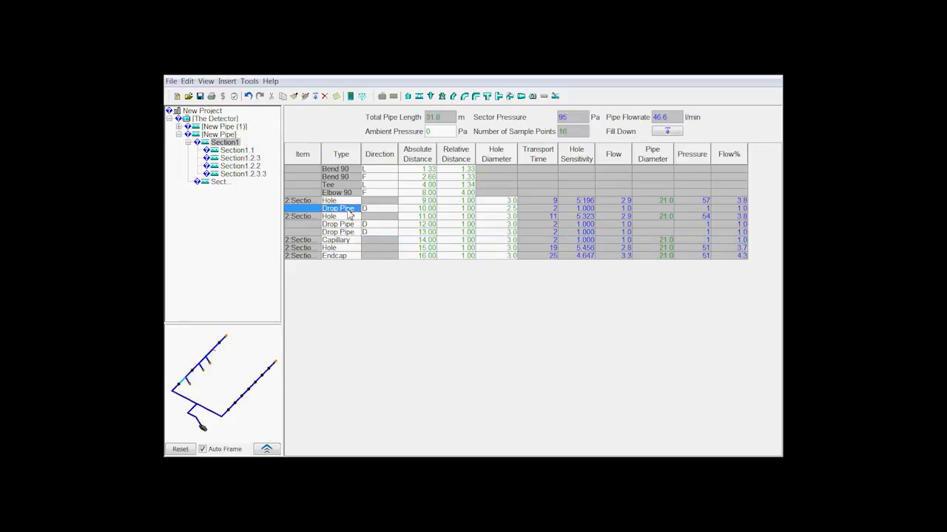
left_click(228, 121)
left_click(320, 117)
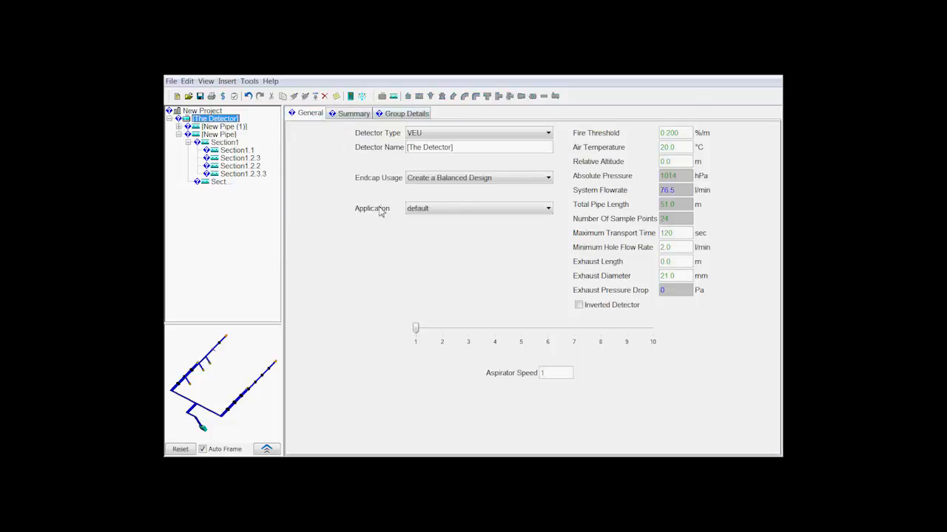
left_click(426, 184)
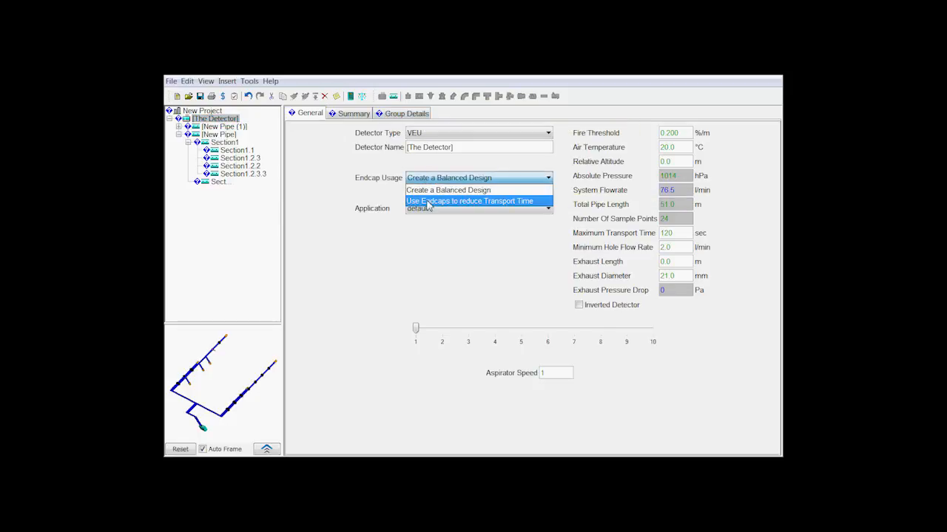
left_click(427, 201)
Examine the detector's group details, locating sampling point 2:Section1.2.3.3-3 from its drop pipe in the pipe preview and selecting the 2:Section1.2-2 row.
left_click(404, 115)
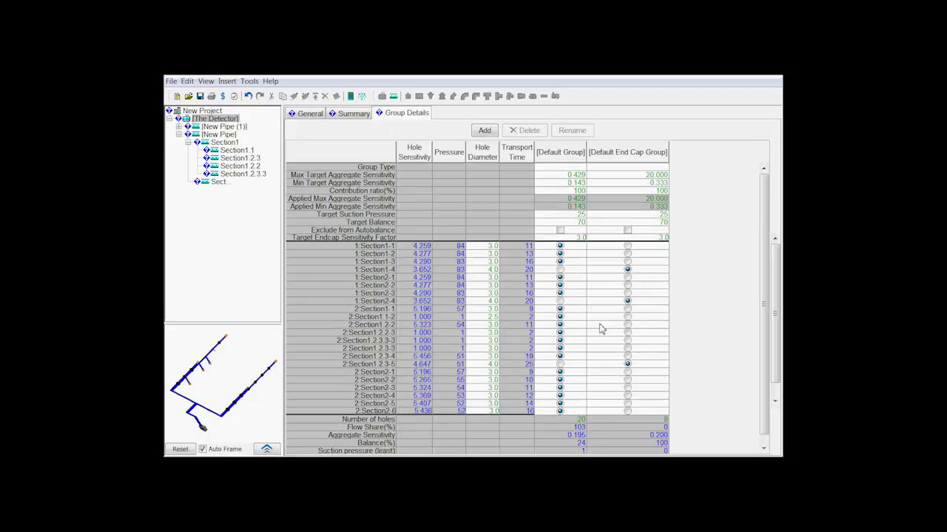
left_click(208, 362)
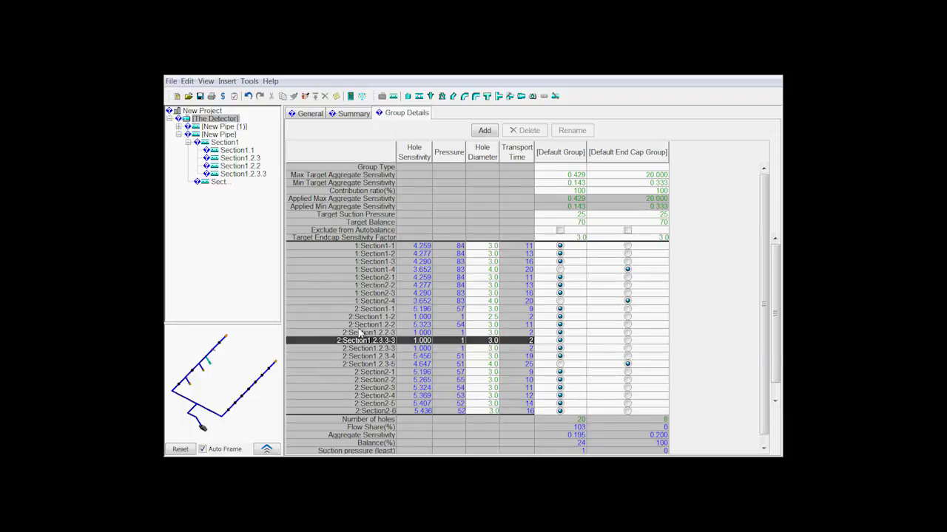
left_click(327, 325)
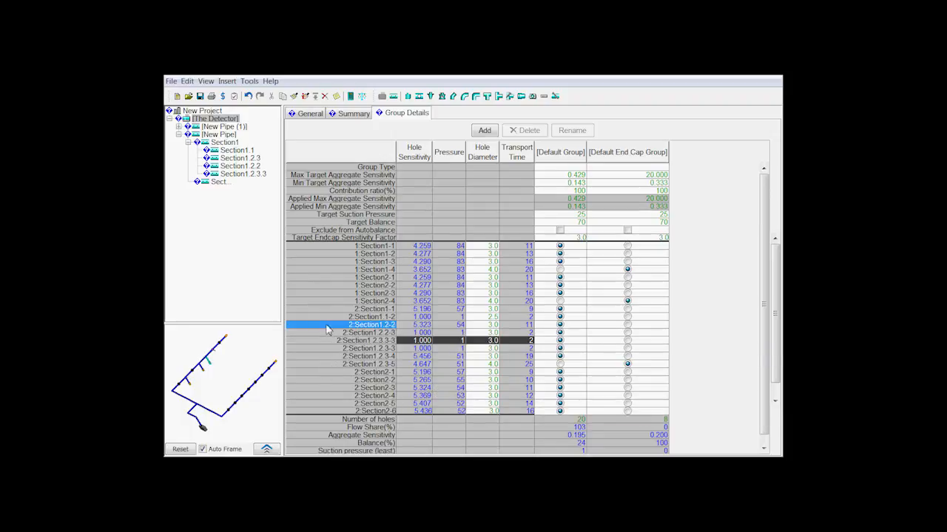